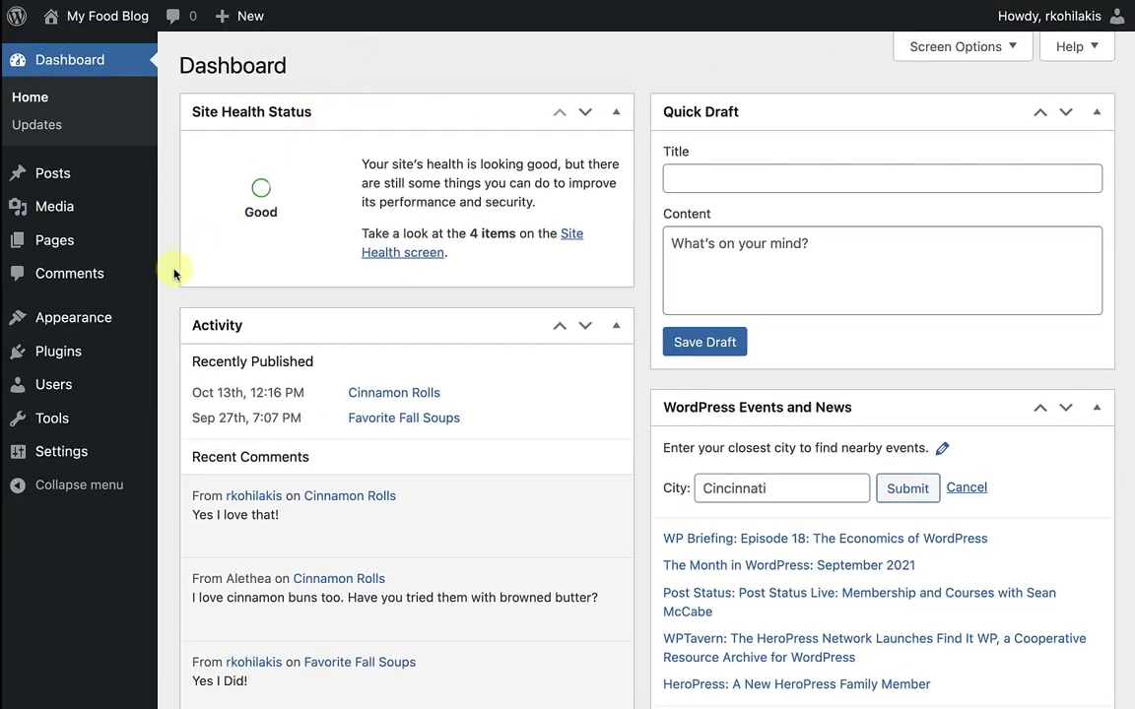
Step: Go to Settings > Discussion from the admin sidebar
{"action": "mouse_move", "coordinate": [85, 445]}
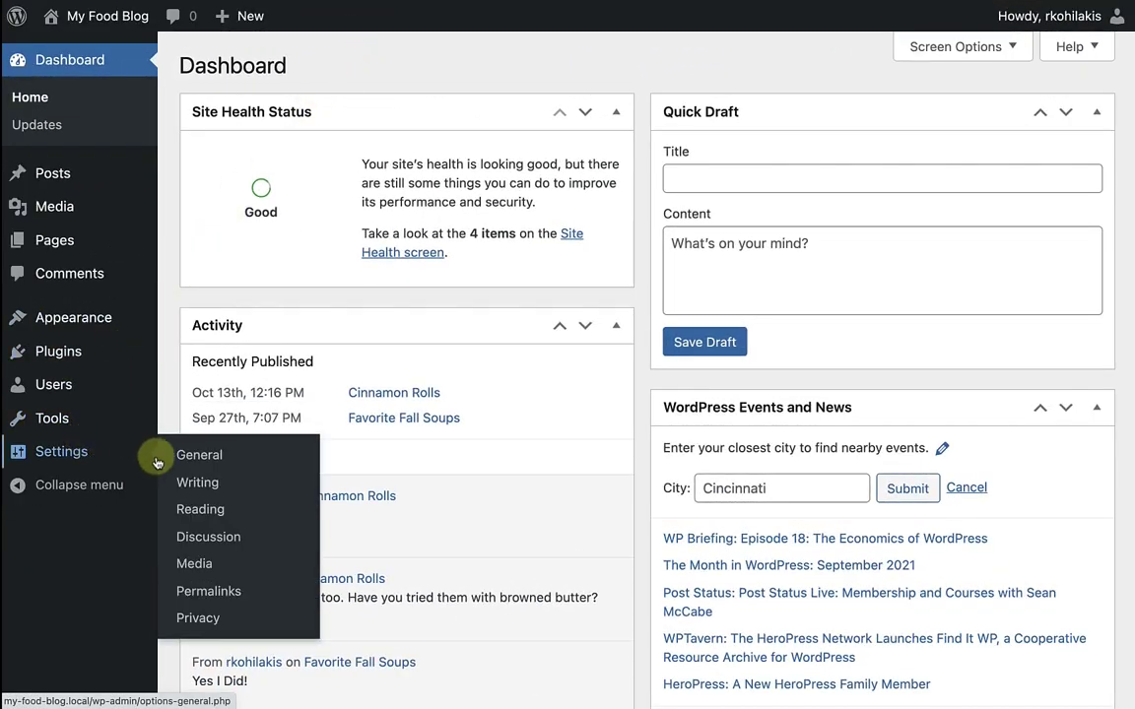
{"action": "left_click", "coordinate": [208, 540]}
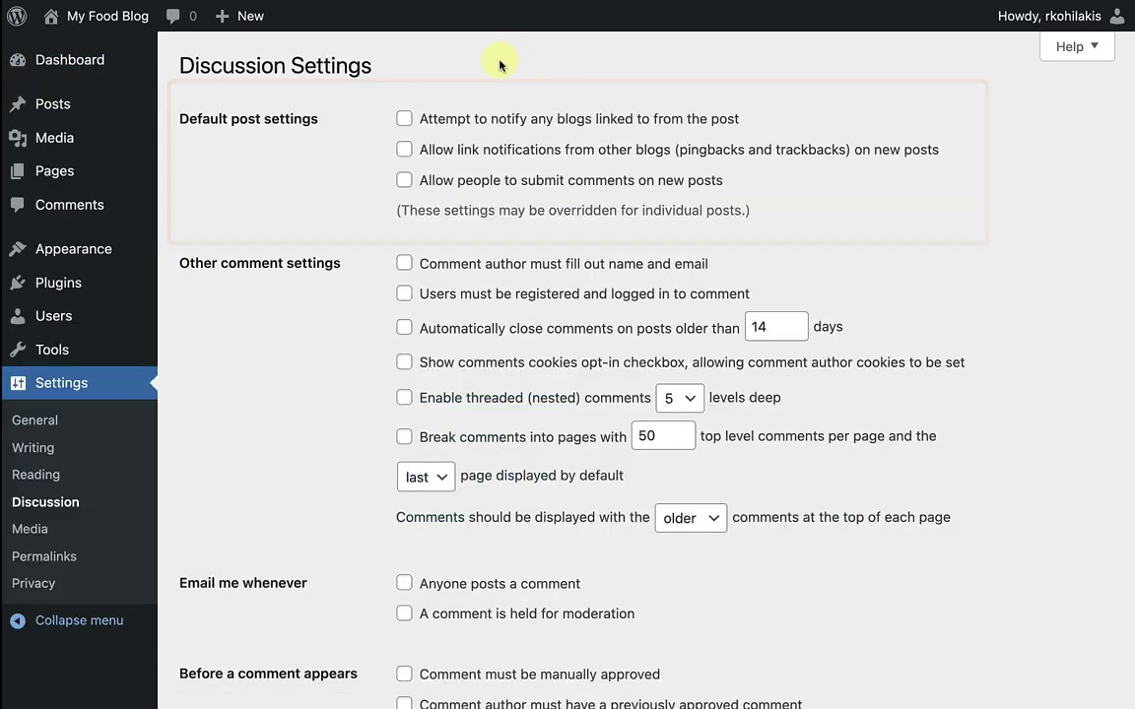
Step: Check notify linked blogs, allow pingbacks and trackbacks, and allow comments on new posts
{"action": "left_click", "coordinate": [404, 120]}
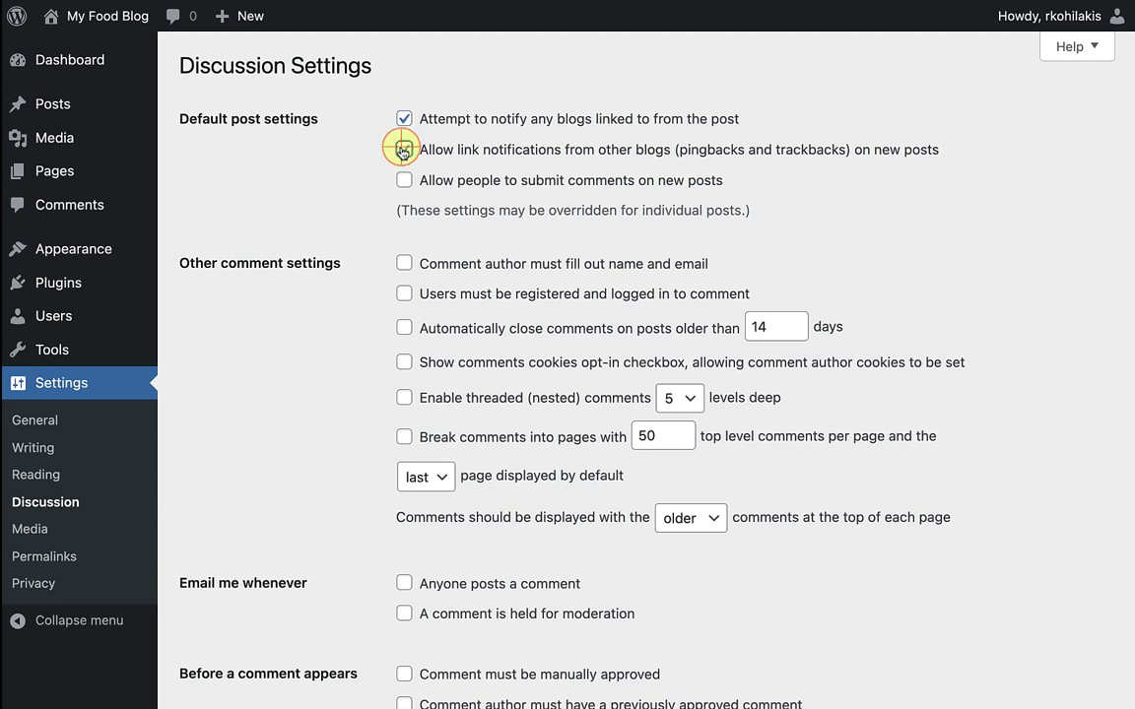
{"action": "left_click", "coordinate": [404, 149]}
{"action": "left_click", "coordinate": [404, 181]}
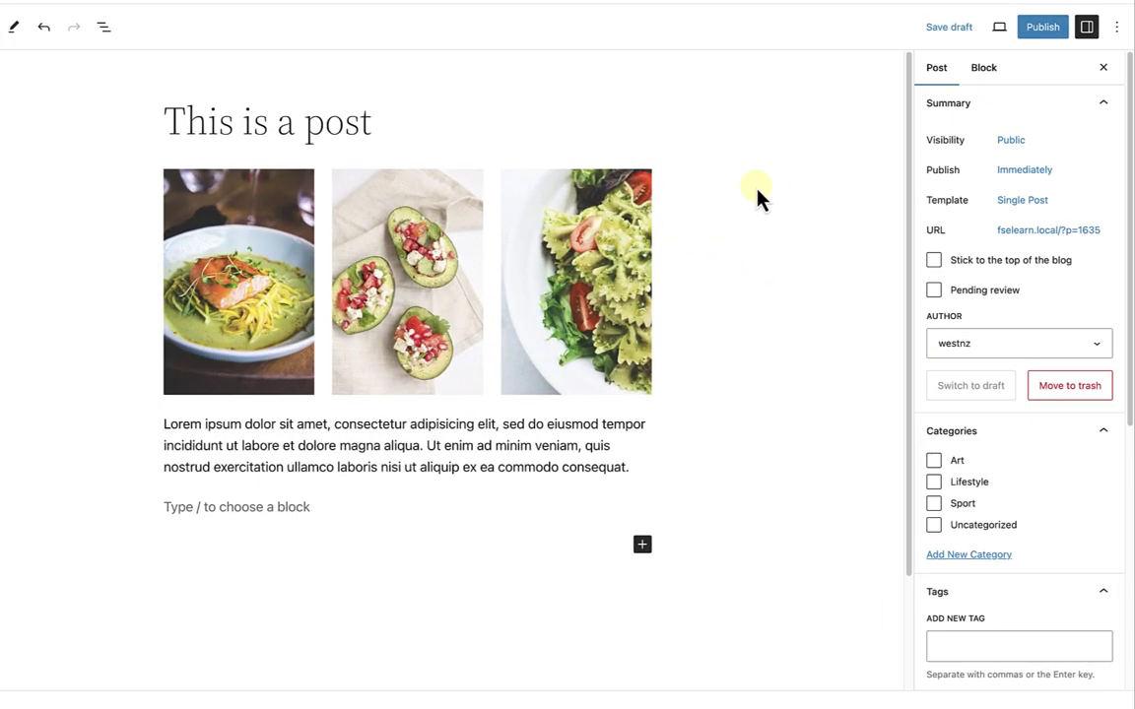
Step: Check Allow comments in the Discussion panel of the post 'This is a post'
{"action": "left_click_drag", "start_coordinate": [1127, 177], "coordinate": [1129, 450]}
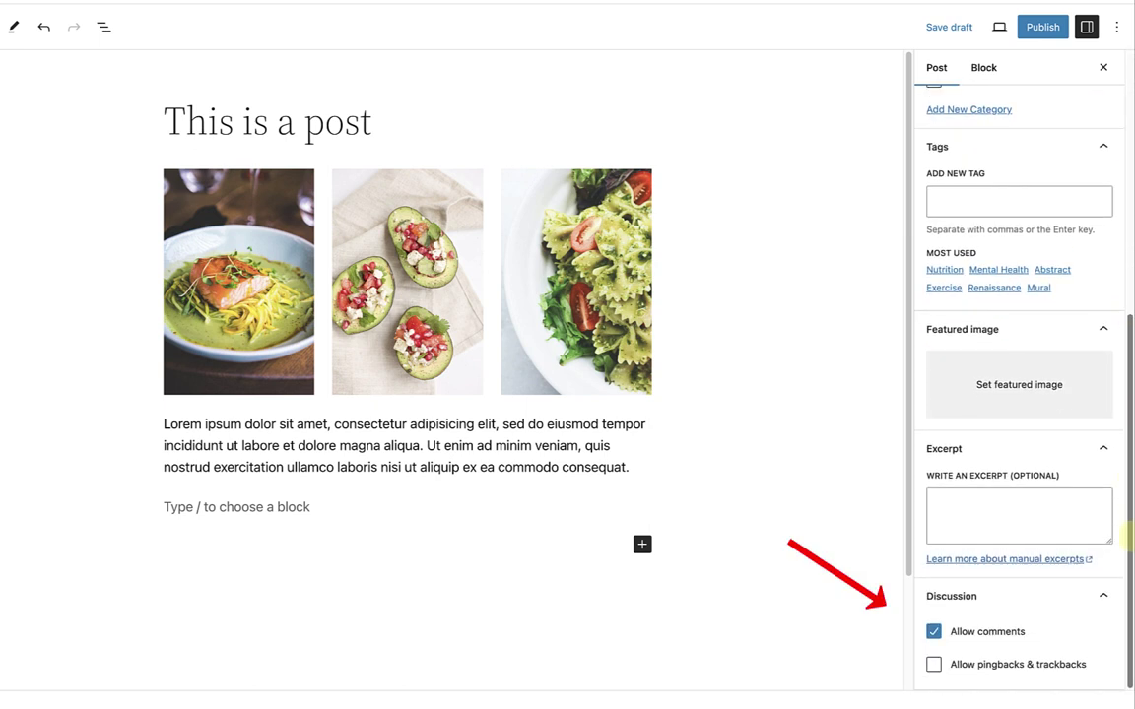
{"action": "left_click", "coordinate": [934, 634]}
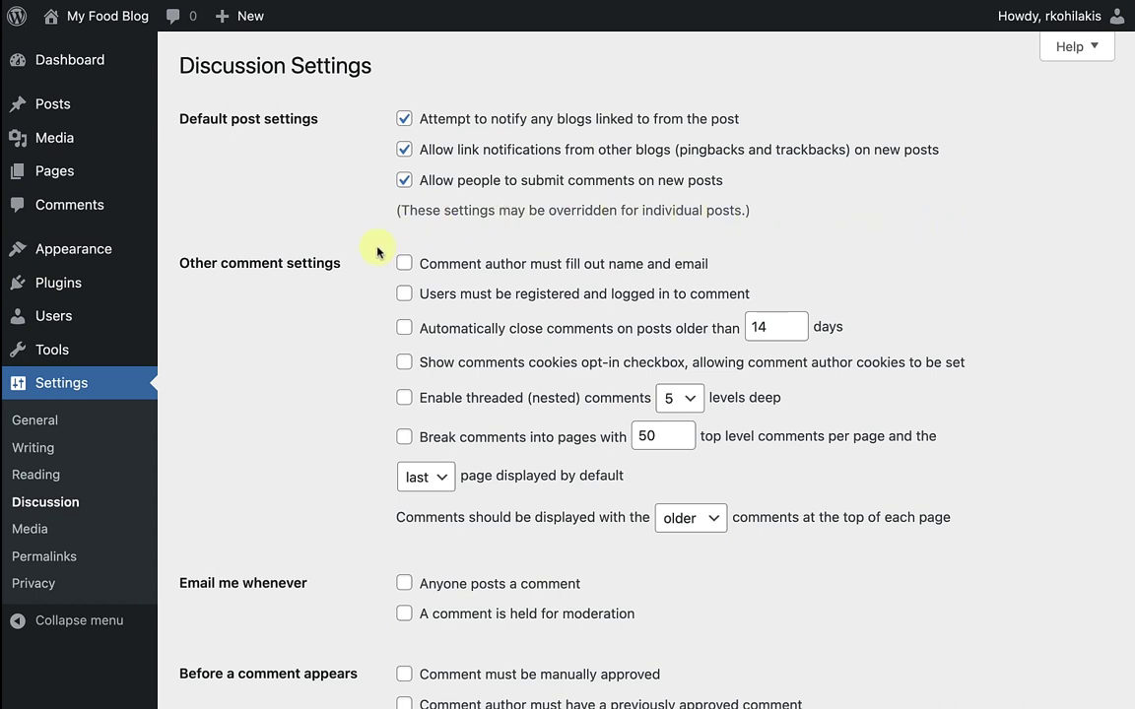
Step: Check required name and email, the comment cookies opt-in checkbox, and threaded nested comments
{"action": "left_click", "coordinate": [404, 264]}
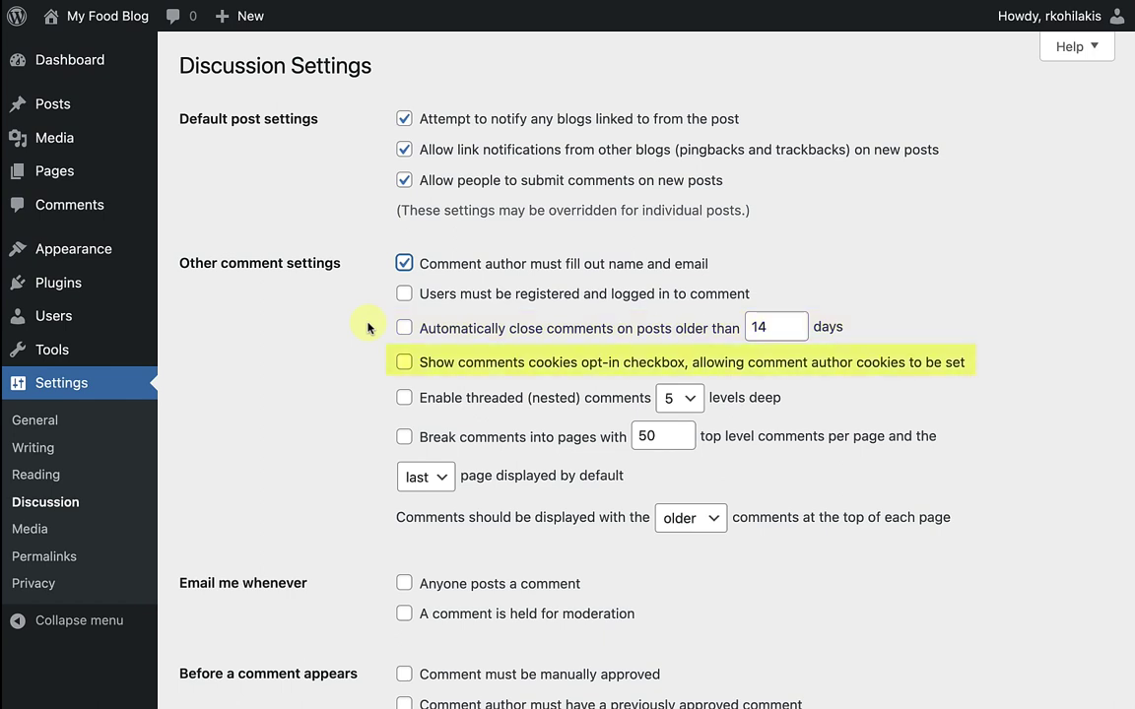
{"action": "left_click", "coordinate": [404, 363]}
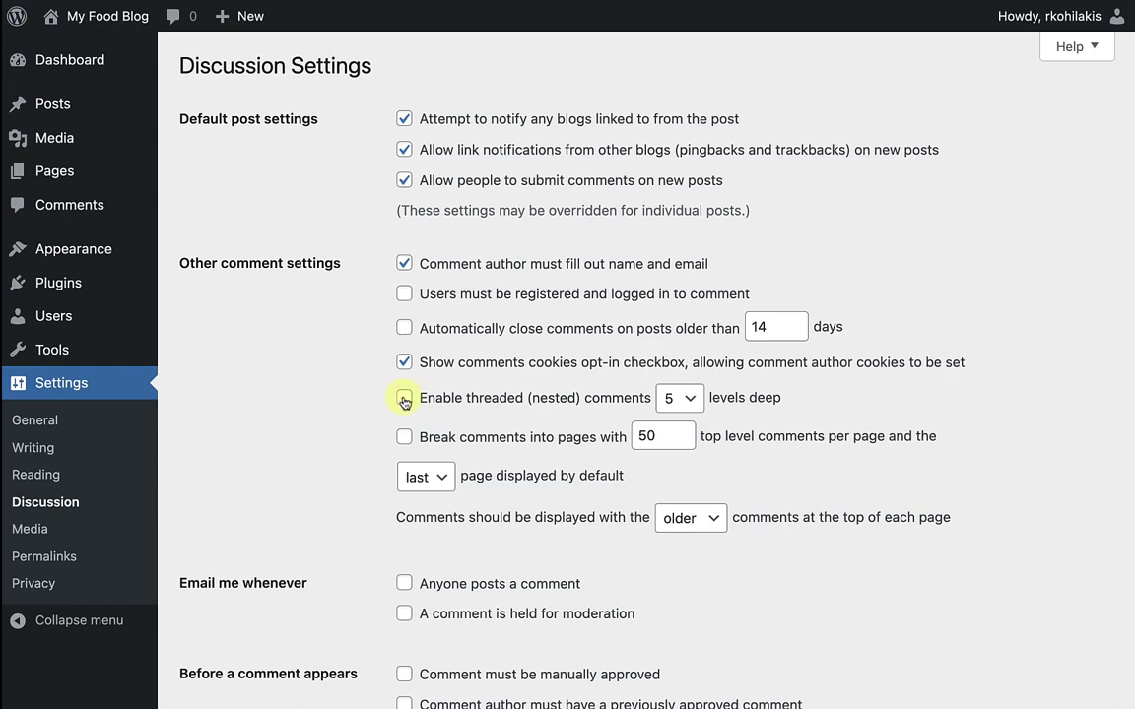
{"action": "left_click", "coordinate": [381, 398]}
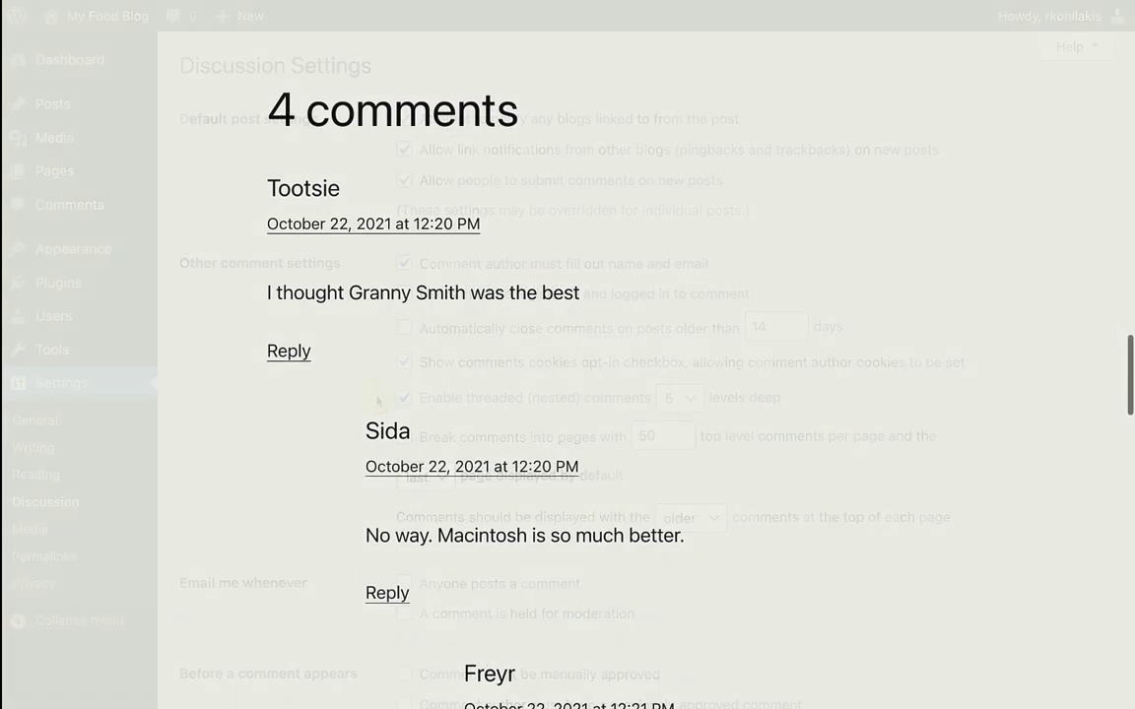
{"action": "scroll", "coordinate": [567, 355], "scroll_direction": "down", "scroll_amount": 3}
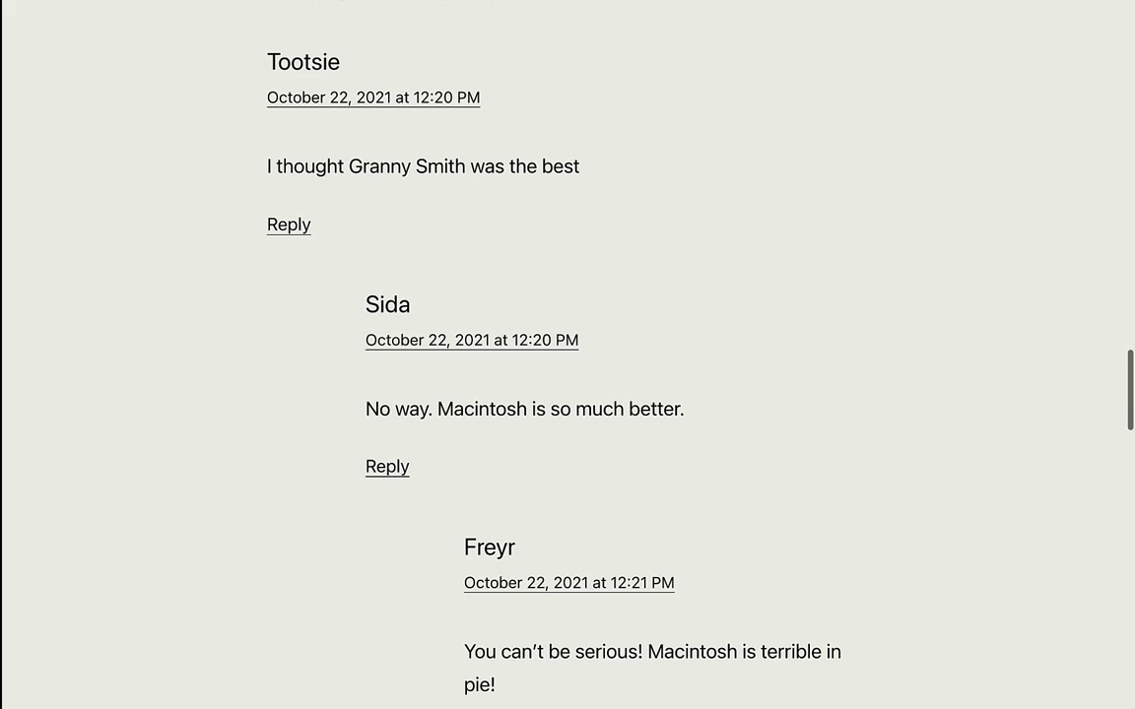
{"action": "scroll", "coordinate": [567, 355], "scroll_direction": "down", "scroll_amount": 3}
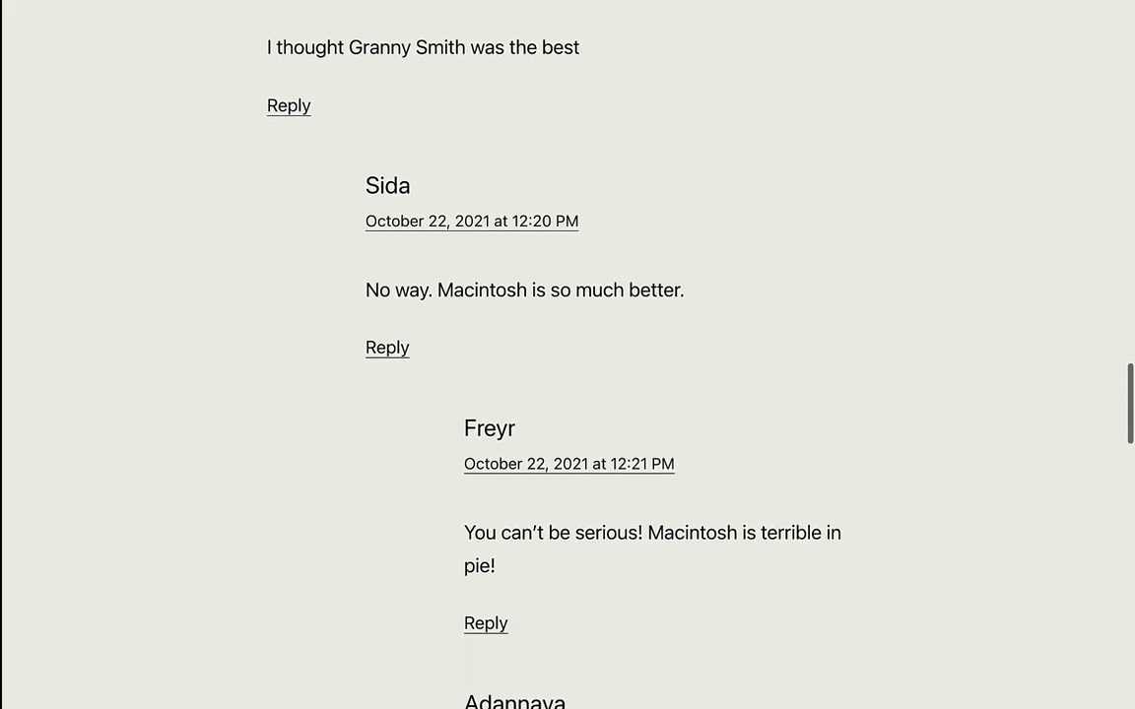
{"action": "scroll", "coordinate": [567, 354], "scroll_direction": "down", "scroll_amount": 2}
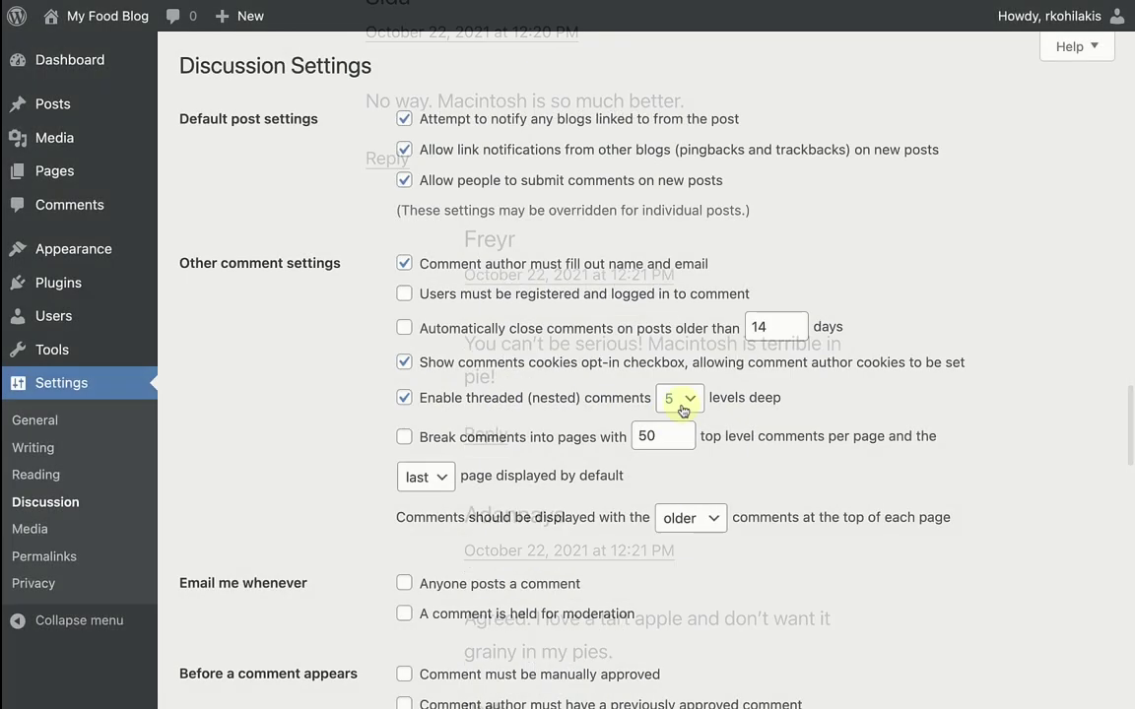
{"action": "left_click", "coordinate": [682, 410]}
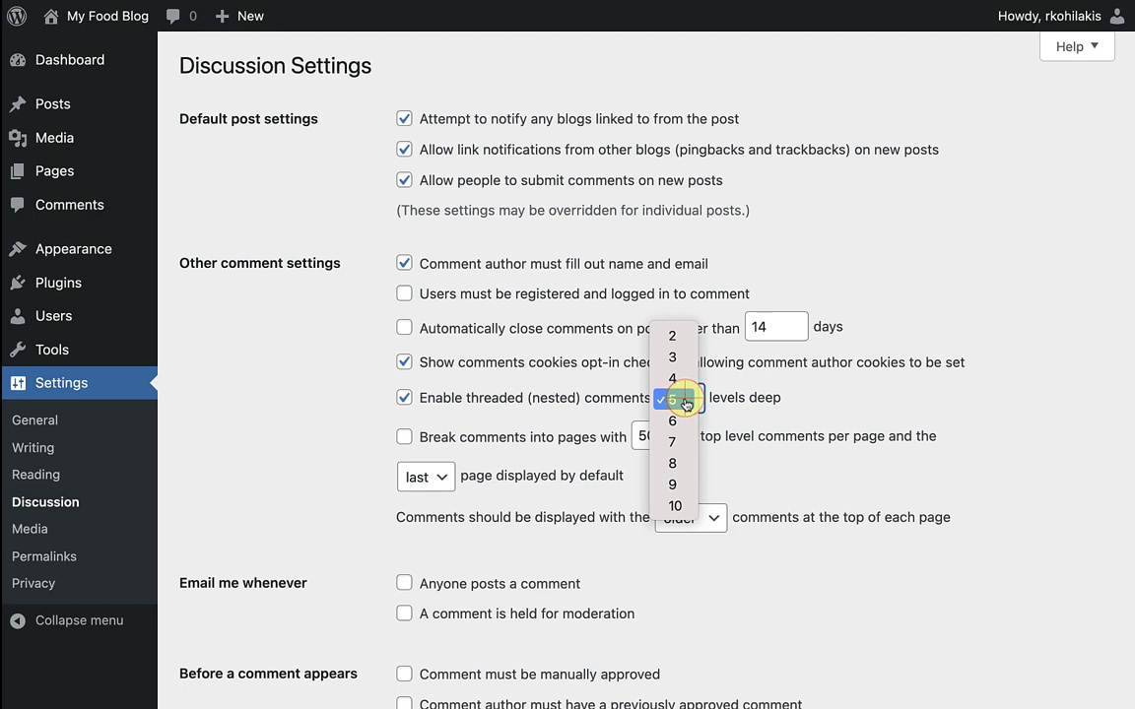
{"action": "left_click", "coordinate": [680, 400]}
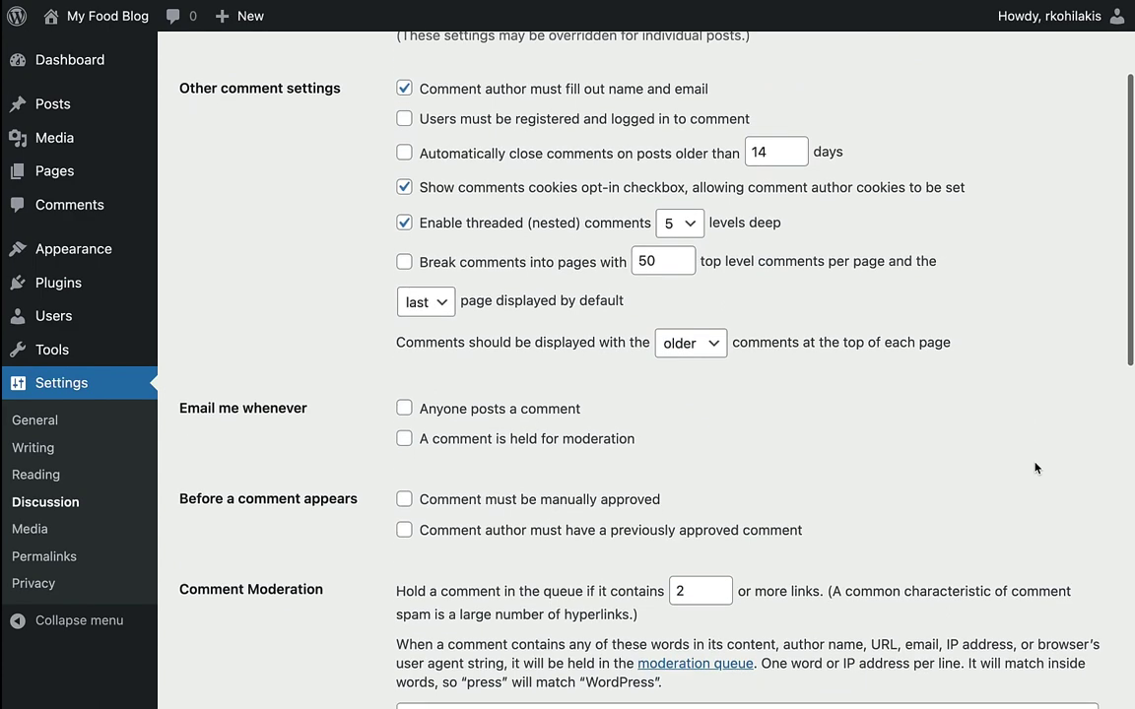
Step: Check 'Comment must be manually approved' under Before a comment appears
{"action": "scroll", "coordinate": [1035, 467], "scroll_direction": "down", "scroll_amount": 2}
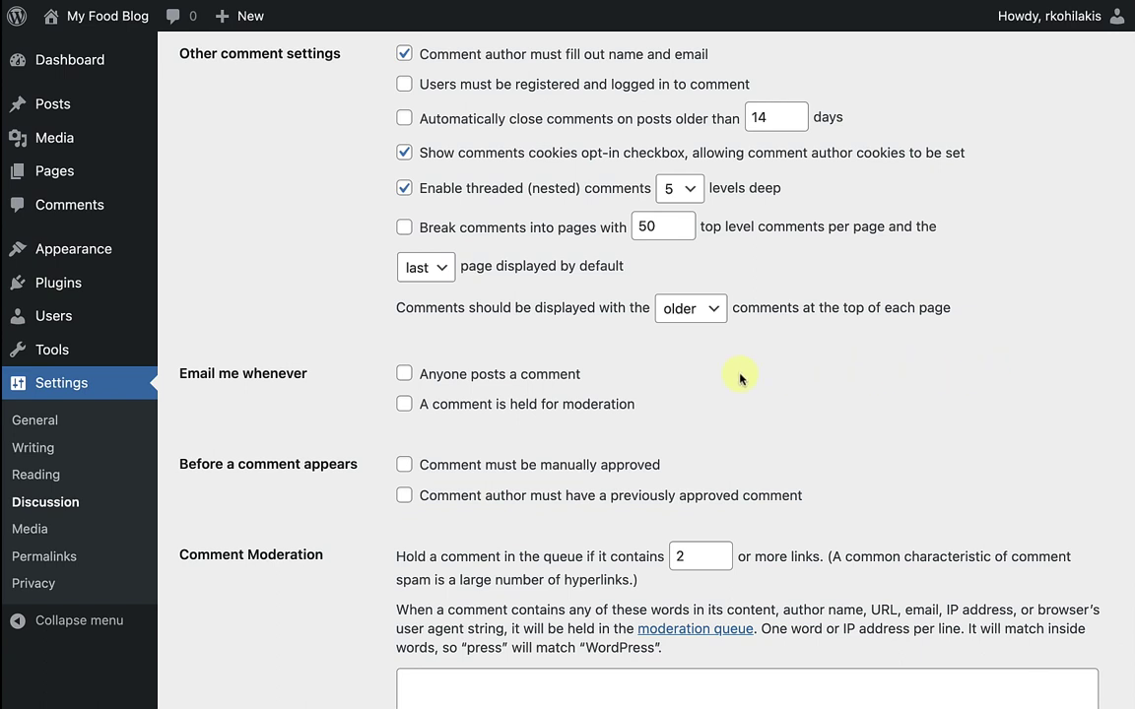
{"action": "left_click", "coordinate": [407, 466]}
Step: Add the keyword 'sale' to the Comment Moderation word list
{"action": "scroll", "coordinate": [1089, 477], "scroll_direction": "down", "scroll_amount": 5}
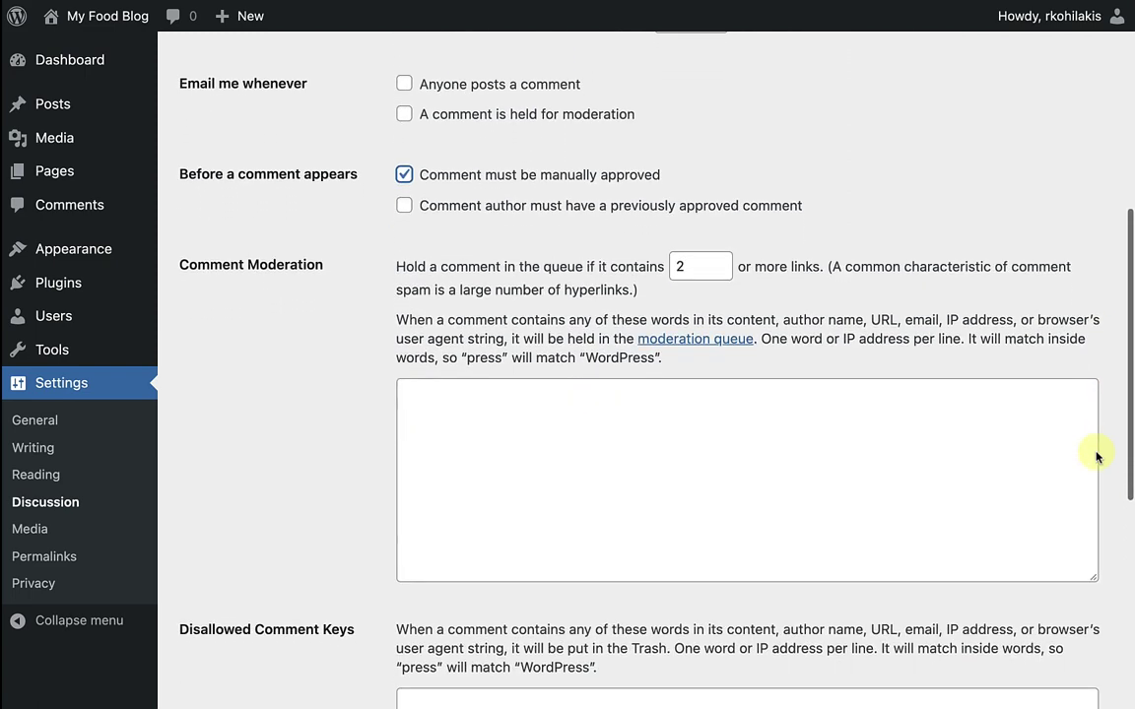
{"action": "scroll", "coordinate": [1096, 453], "scroll_direction": "down", "scroll_amount": 4}
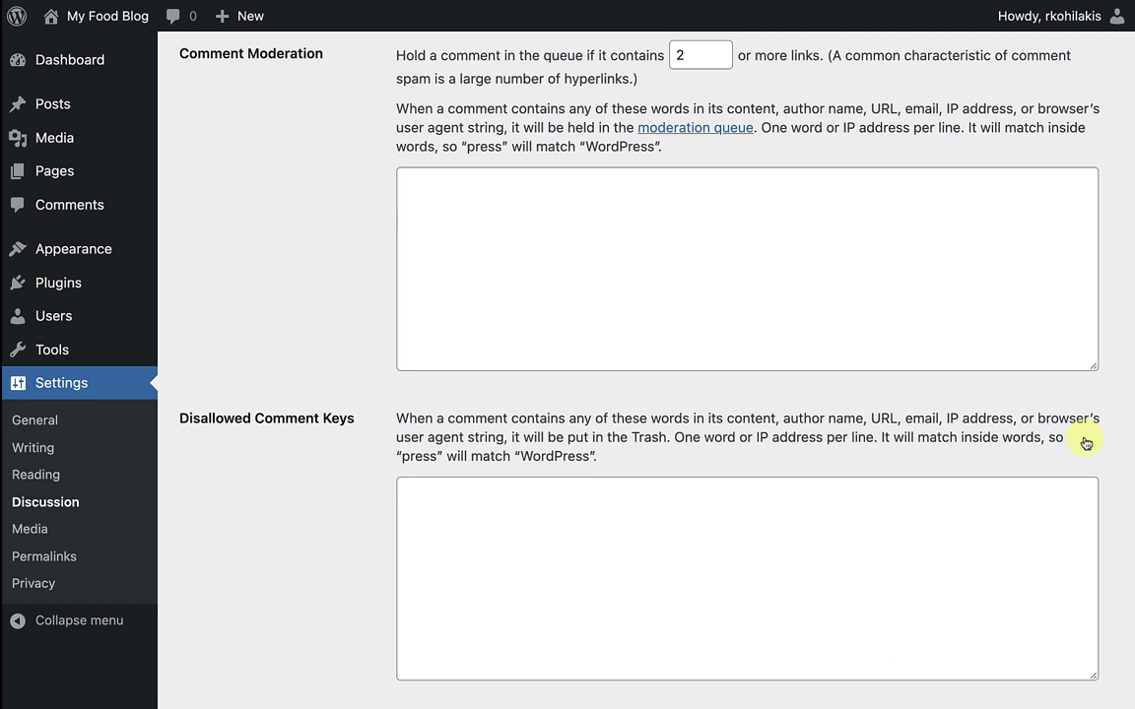
{"action": "left_click", "coordinate": [537, 216]}
{"action": "type", "text": "sale"}
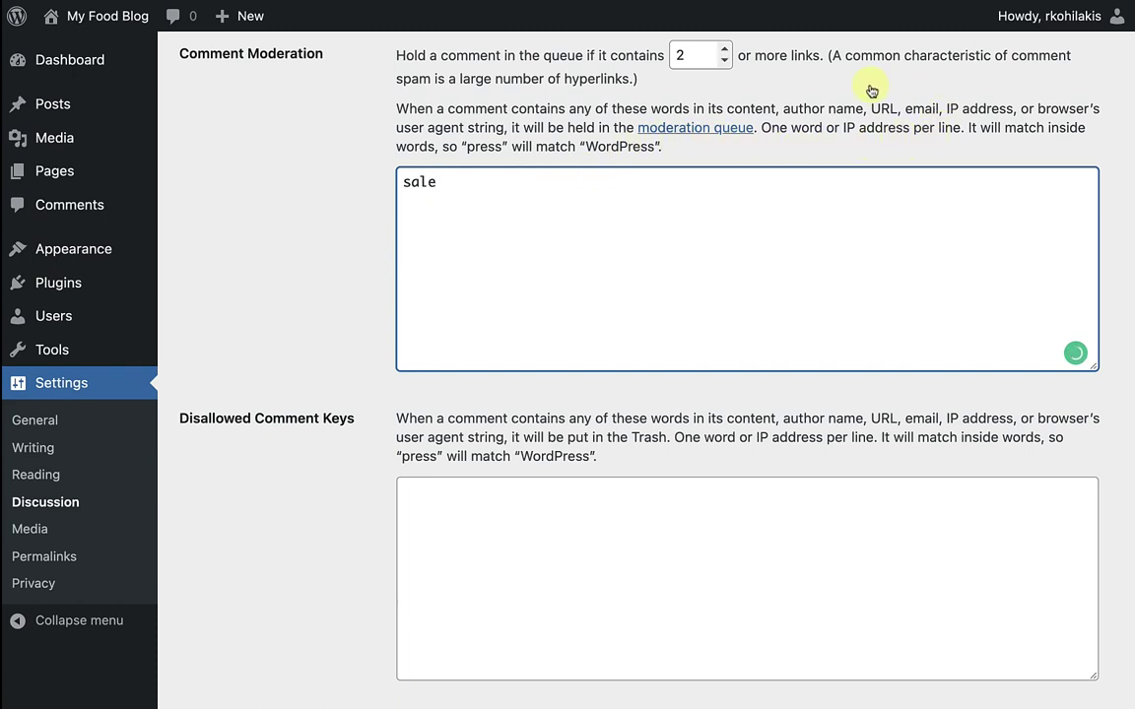
{"action": "key", "text": "shift+Tab"}
{"action": "key", "text": "shift+Tab"}
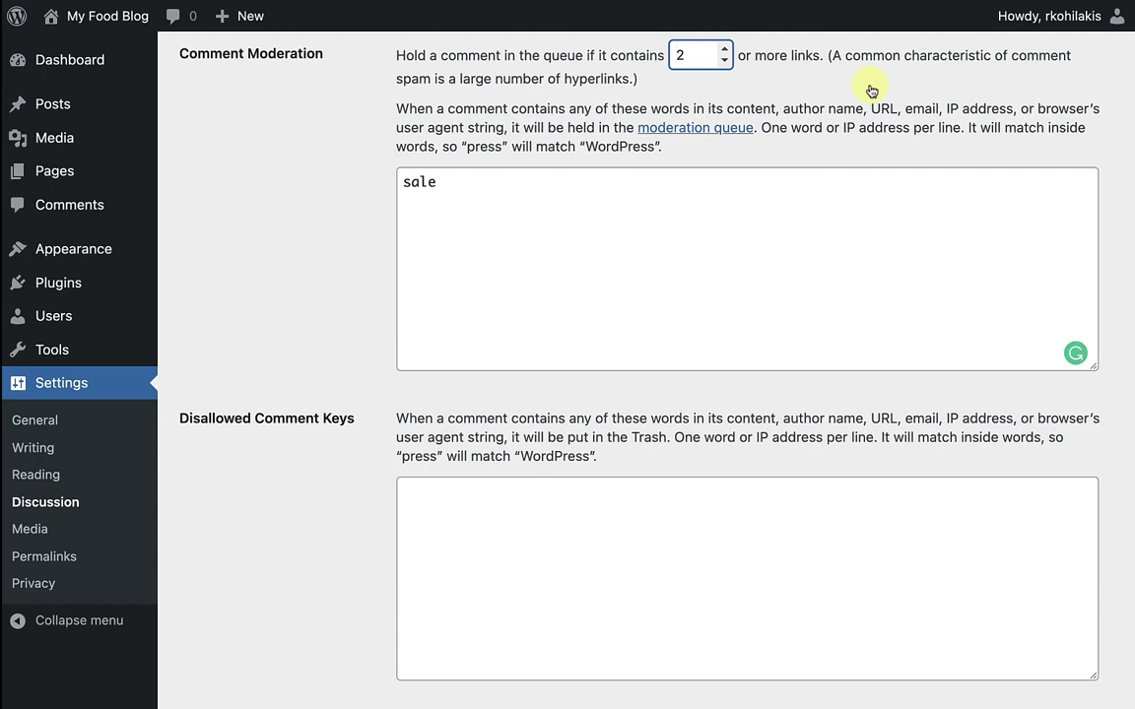
Step: Check Show Avatars in the Avatars section
{"action": "scroll", "coordinate": [1114, 478], "scroll_direction": "down", "scroll_amount": 2}
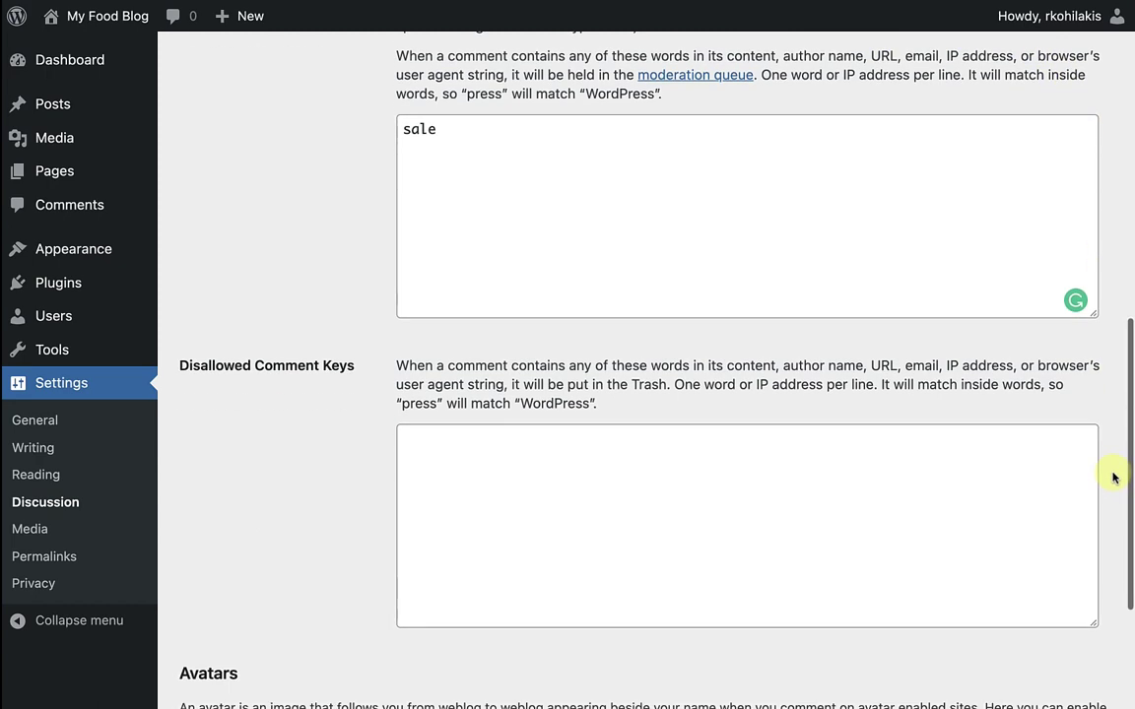
{"action": "scroll", "coordinate": [1113, 478], "scroll_direction": "down", "scroll_amount": 5}
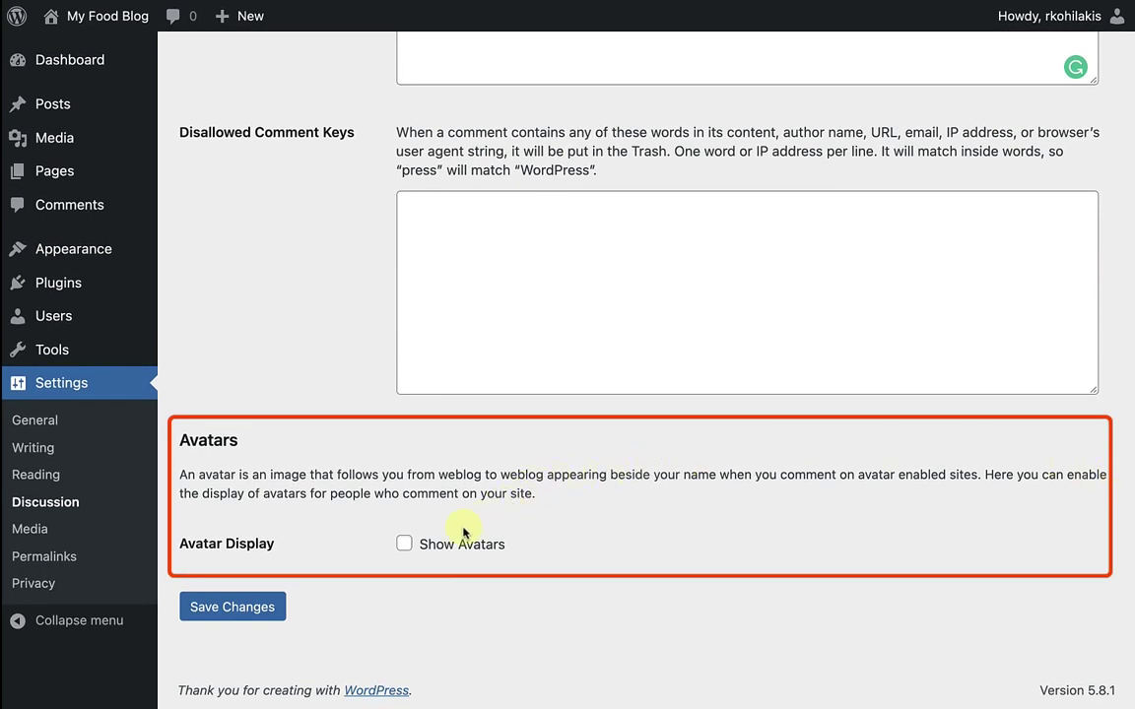
{"action": "left_click", "coordinate": [402, 542]}
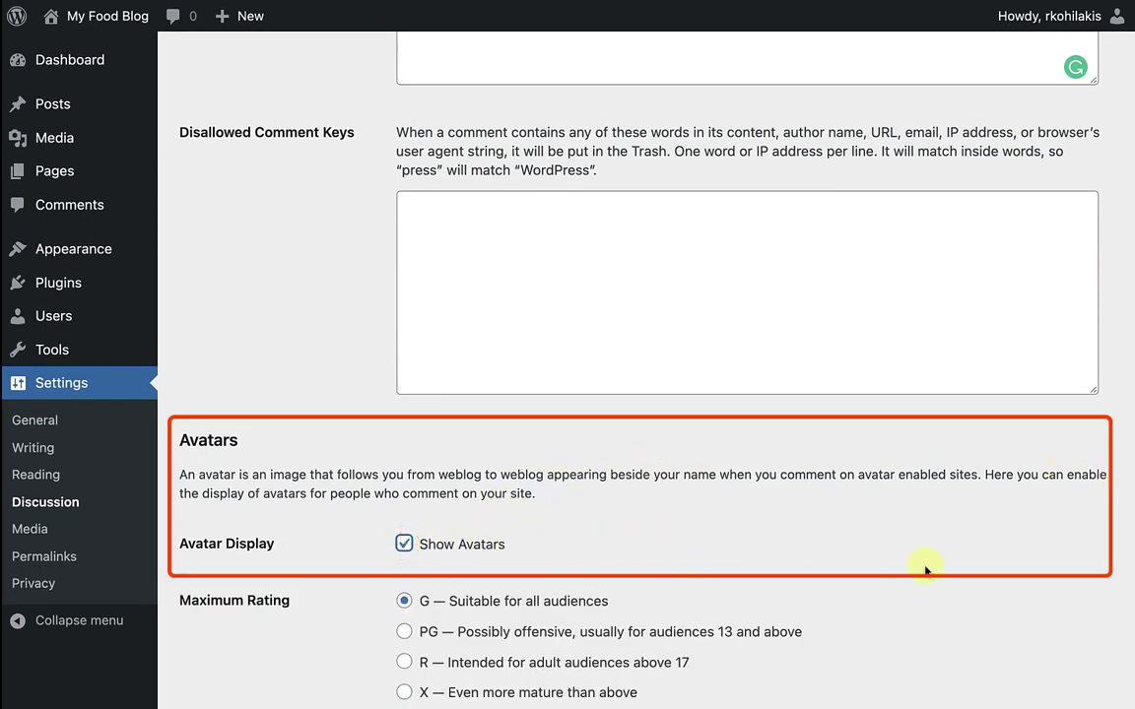
{"action": "scroll", "coordinate": [995, 591], "scroll_direction": "down", "scroll_amount": 3}
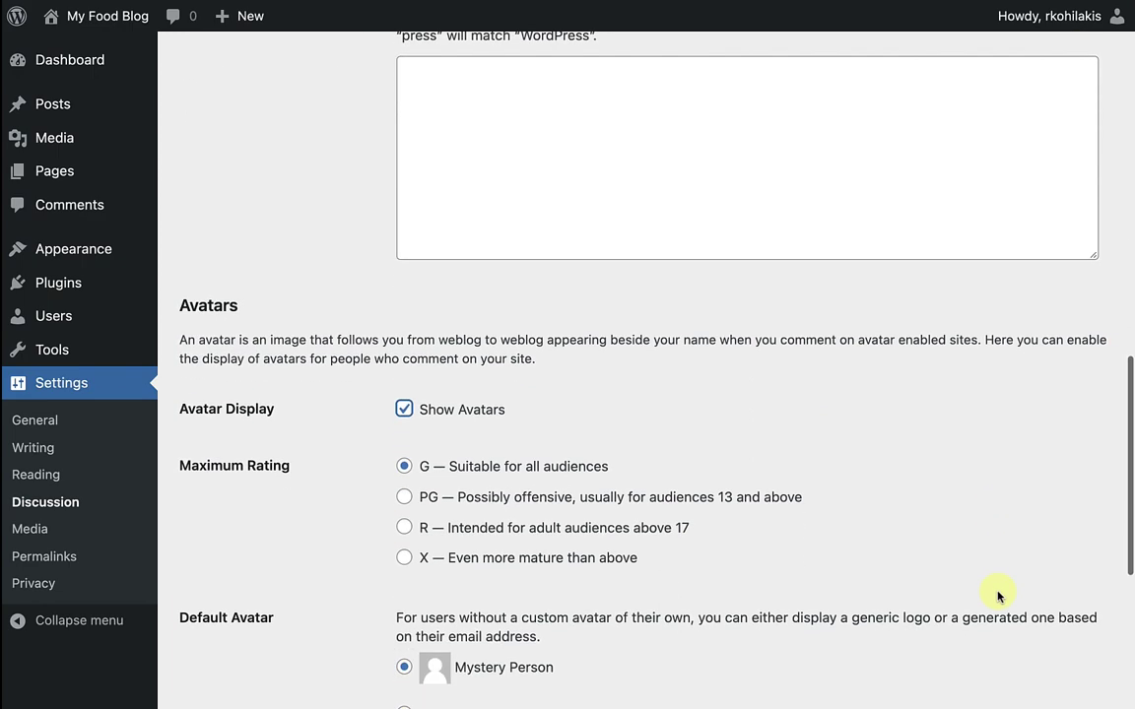
{"action": "scroll", "coordinate": [997, 596], "scroll_direction": "down", "scroll_amount": 3}
{"action": "scroll", "coordinate": [997, 596], "scroll_direction": "down", "scroll_amount": 4}
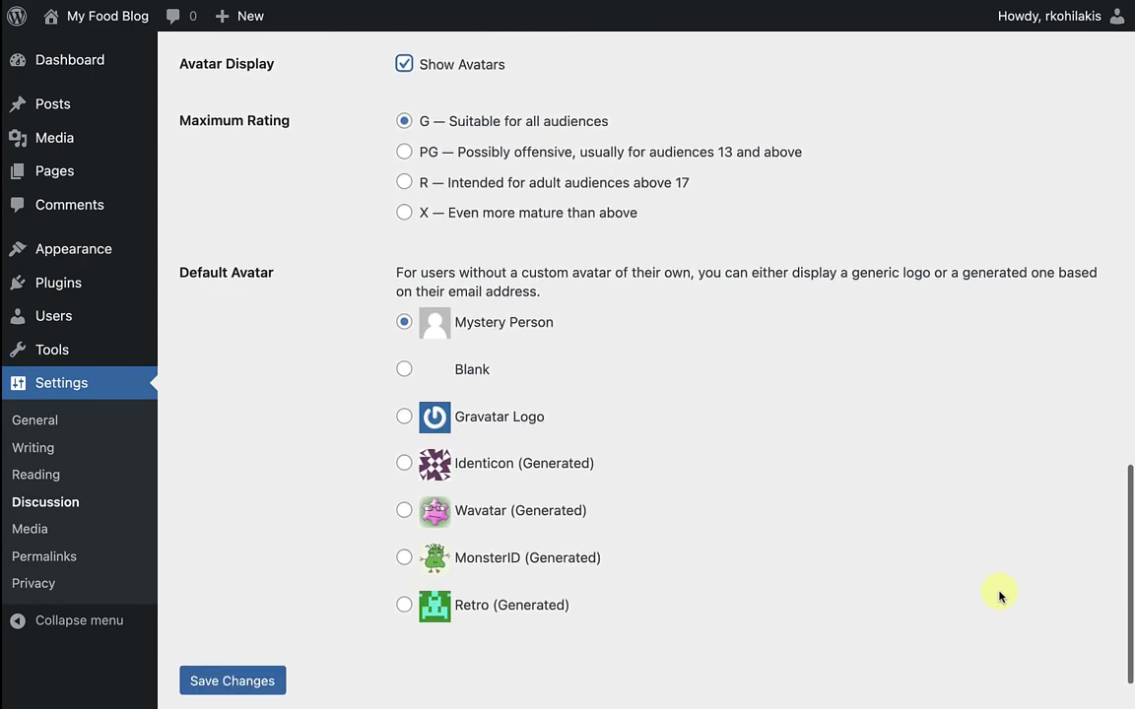
{"action": "scroll", "coordinate": [999, 596], "scroll_direction": "down", "scroll_amount": 1}
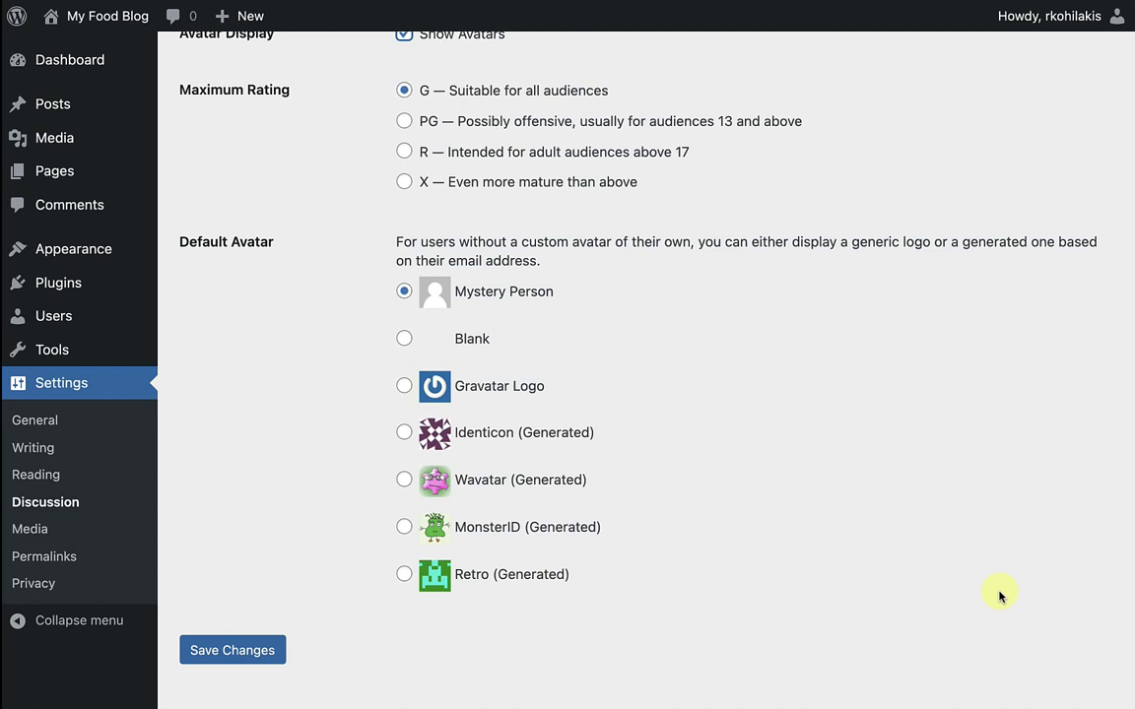
{"action": "scroll", "coordinate": [999, 595], "scroll_direction": "down", "scroll_amount": 1}
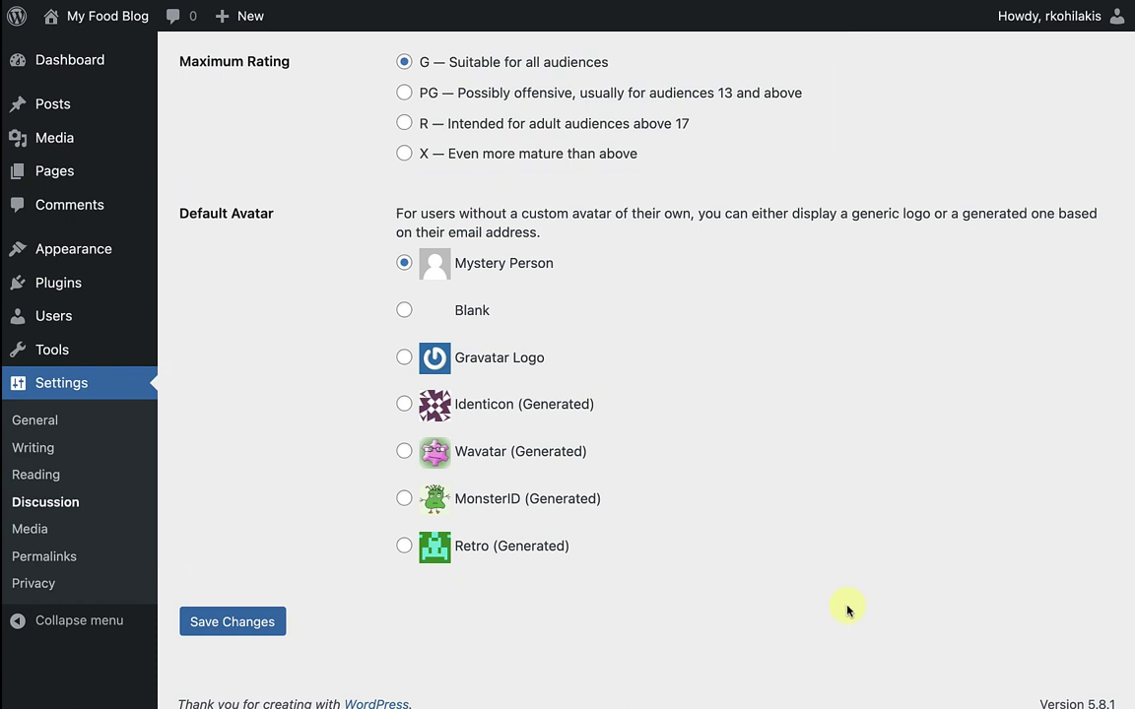
Step: Choose Retro (Generated) as the default avatar and save the Discussion settings
{"action": "left_click", "coordinate": [405, 547]}
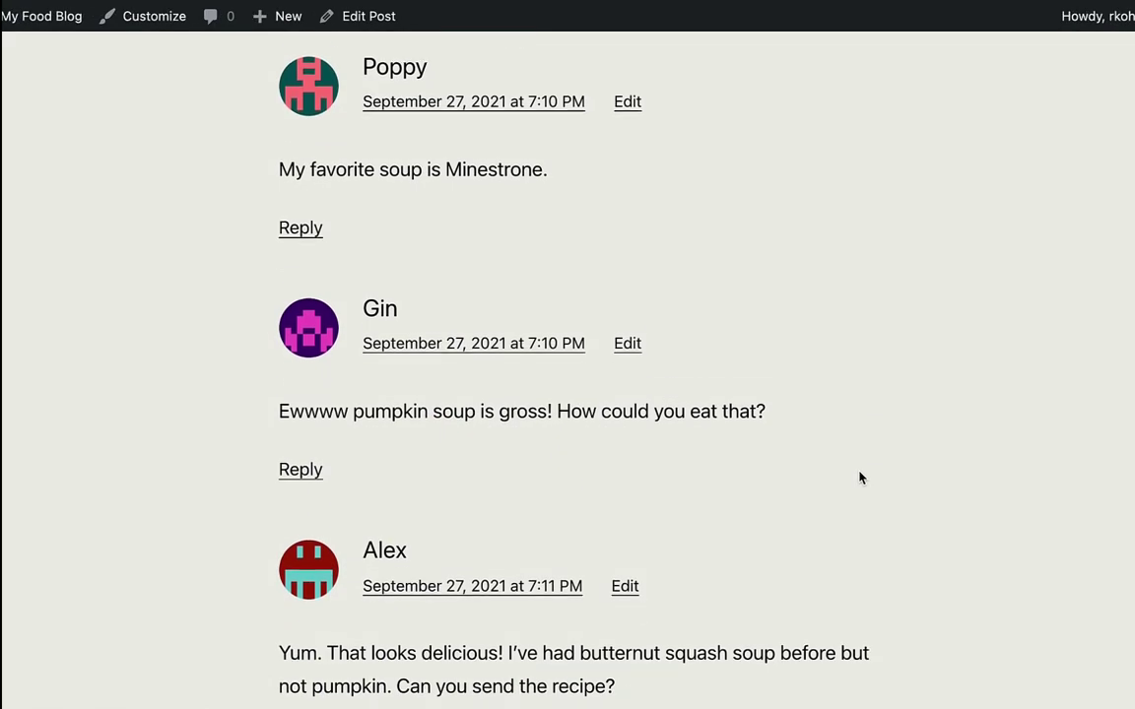
{"action": "scroll", "coordinate": [860, 479], "scroll_direction": "down", "scroll_amount": 3}
{"action": "scroll", "coordinate": [860, 479], "scroll_direction": "down", "scroll_amount": 2}
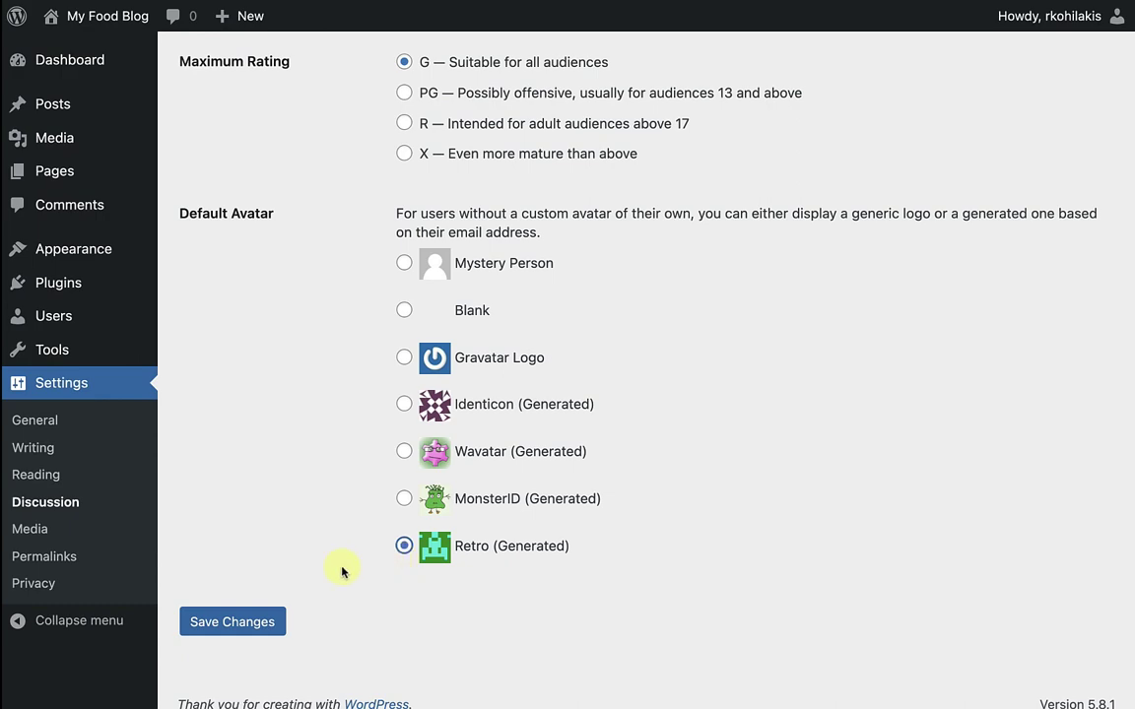
{"action": "left_click", "coordinate": [263, 633]}
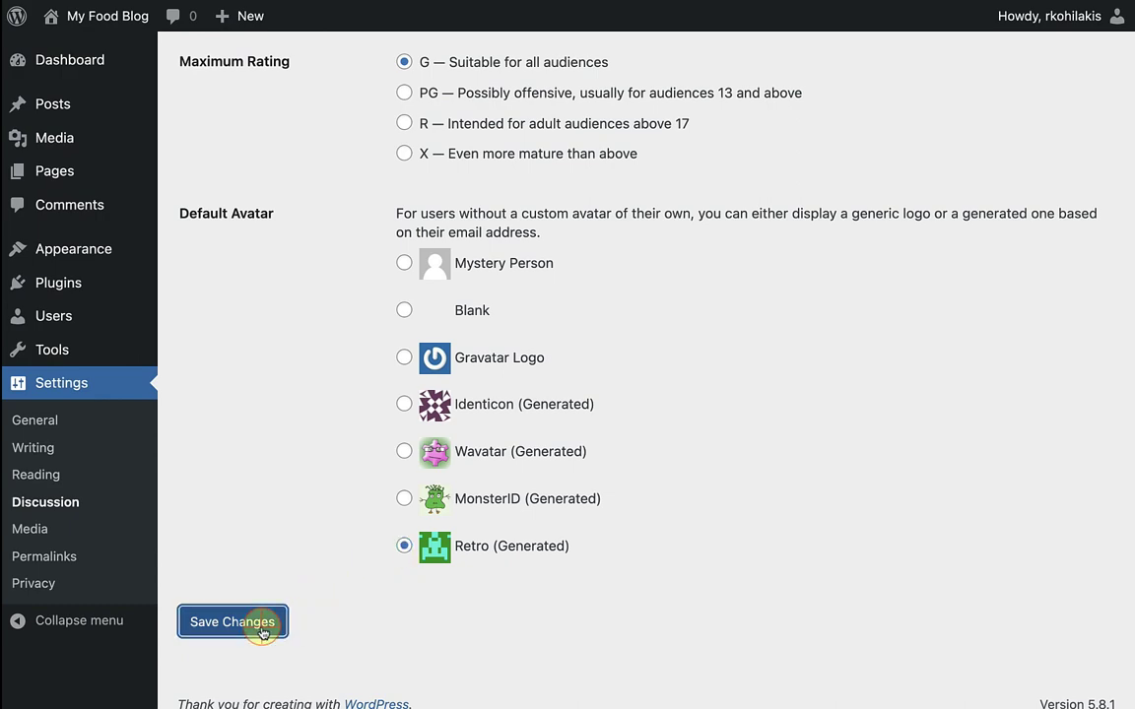